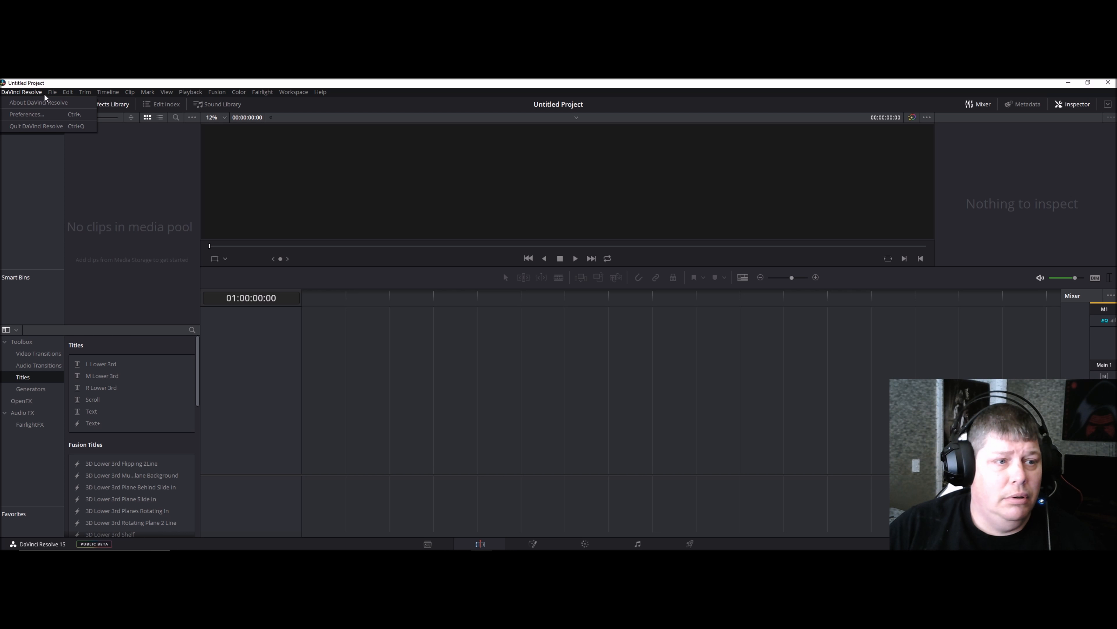
{"action": "mouse_move", "coordinate": [52, 94]}
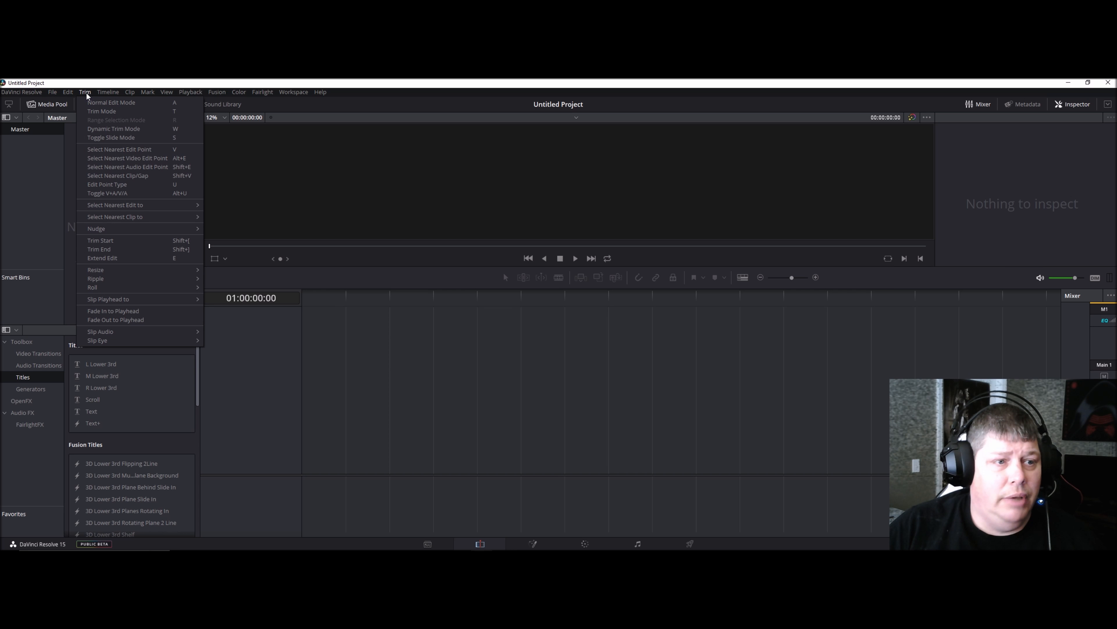
{"action": "mouse_move", "coordinate": [105, 90]}
{"action": "mouse_move", "coordinate": [156, 94]}
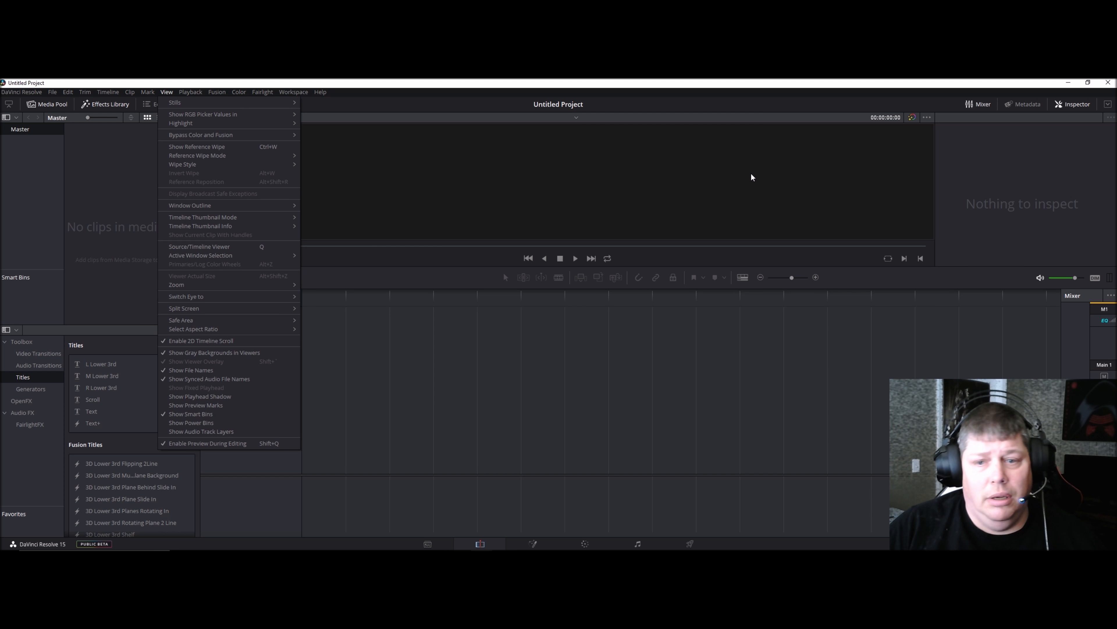
{"action": "left_click", "coordinate": [493, 81]}
Step: Shrink the editor window and minimize the browser to uncover the desktop, and open the UNBOX VIDS folder from its shortcut
{"action": "left_click", "coordinate": [1088, 82]}
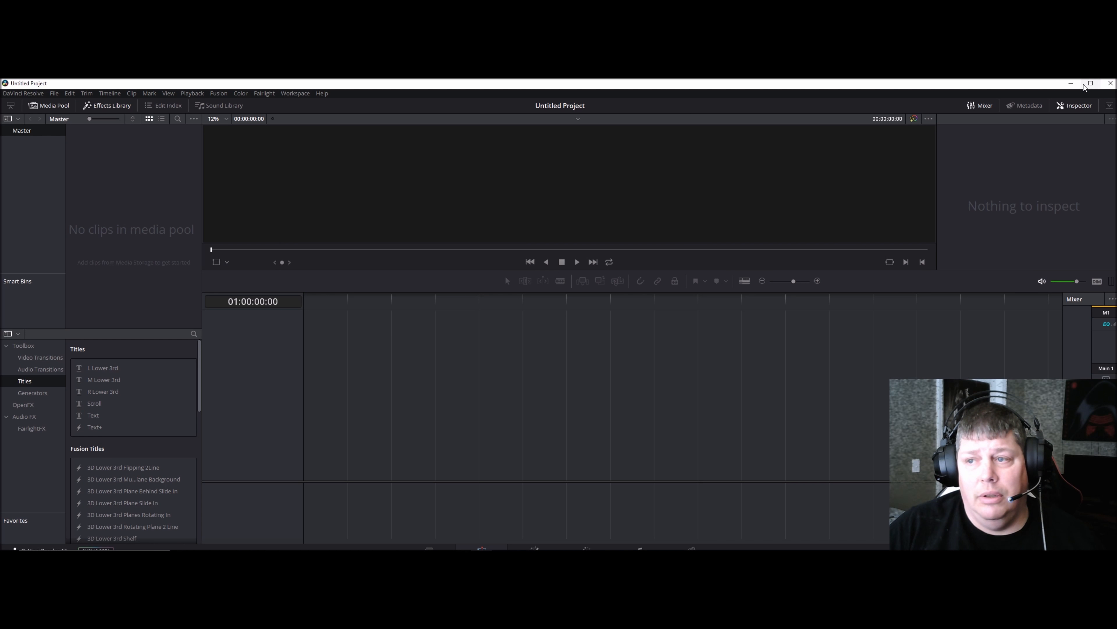
{"action": "left_click_drag", "start_coordinate": [2, 80], "coordinate": [159, 167]}
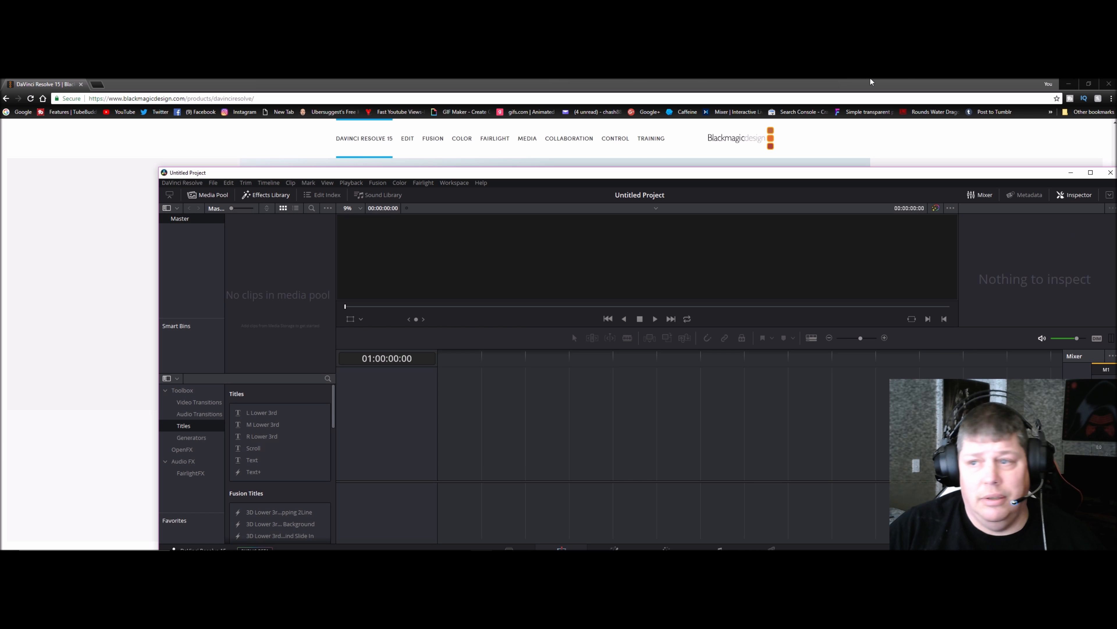
{"action": "left_click", "coordinate": [1068, 84]}
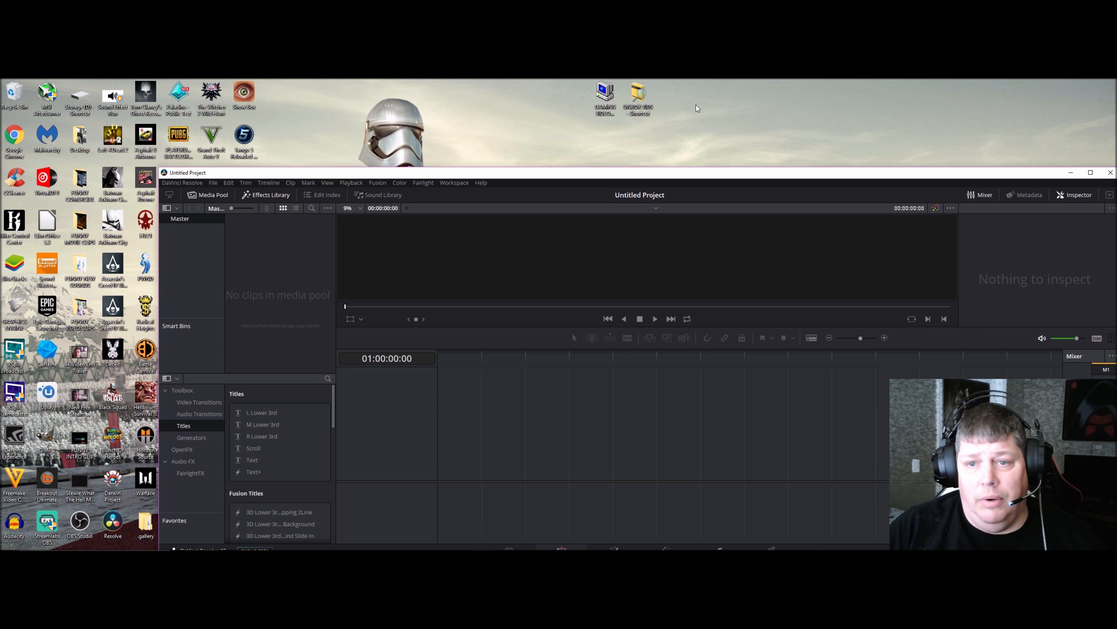
{"action": "right_click", "coordinate": [638, 101]}
{"action": "left_click", "coordinate": [654, 107]}
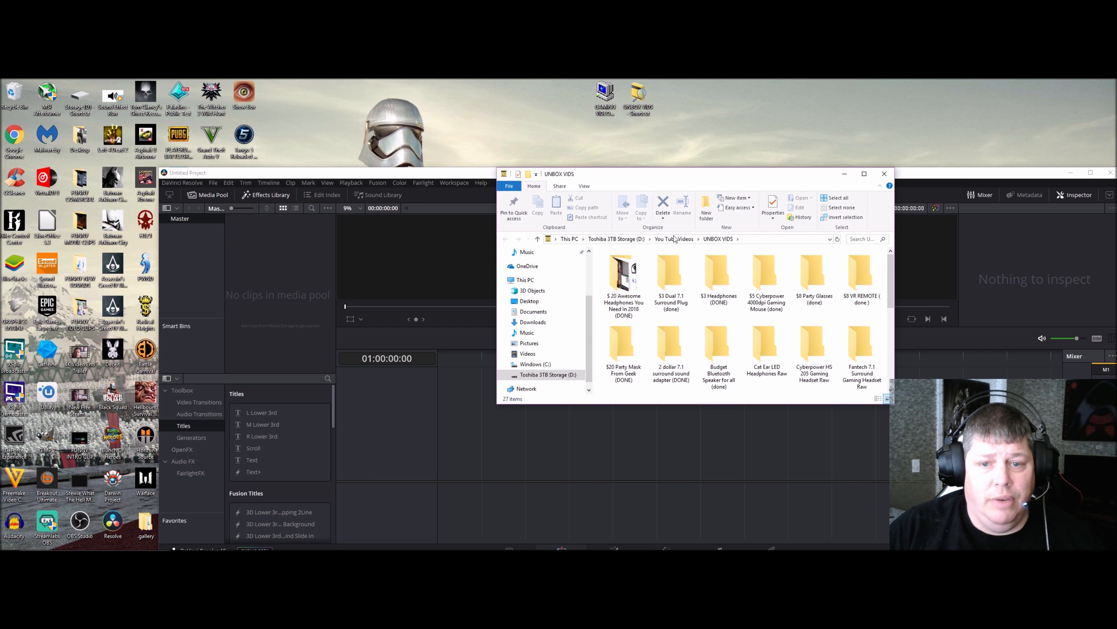
Step: Import the video from the "$ 20 Awesome Headphones You Need In 2018 (DONE)" folder into the media pool and maximize the editor window again
{"action": "scroll", "coordinate": [692, 285], "scroll_direction": "down", "scroll_amount": 5}
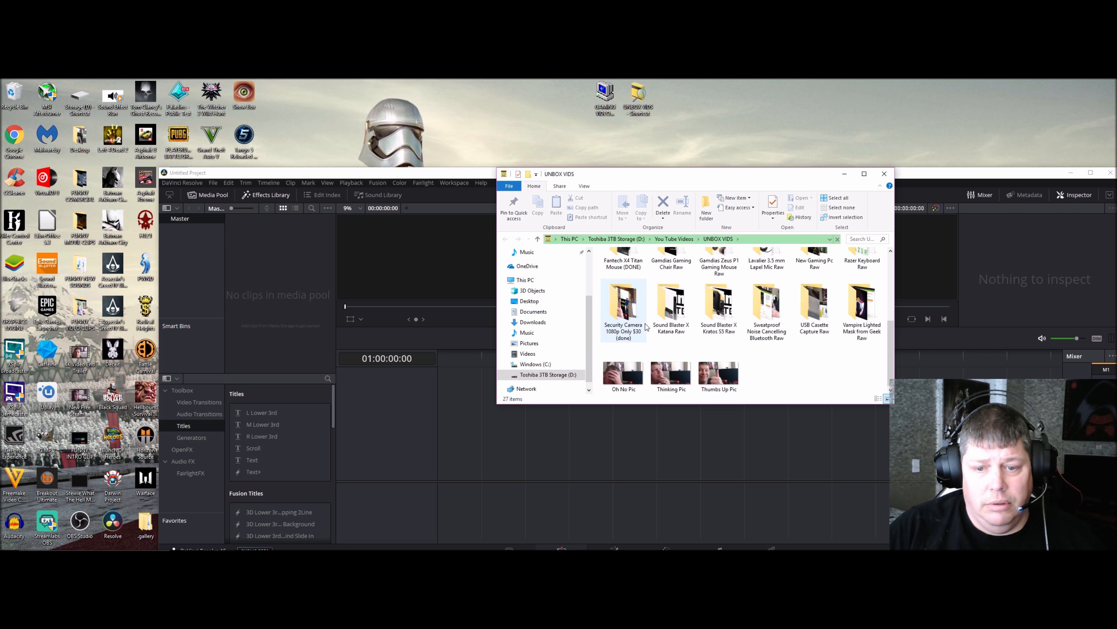
{"action": "scroll", "coordinate": [646, 326], "scroll_direction": "up", "scroll_amount": 1}
{"action": "scroll", "coordinate": [645, 326], "scroll_direction": "up", "scroll_amount": 2}
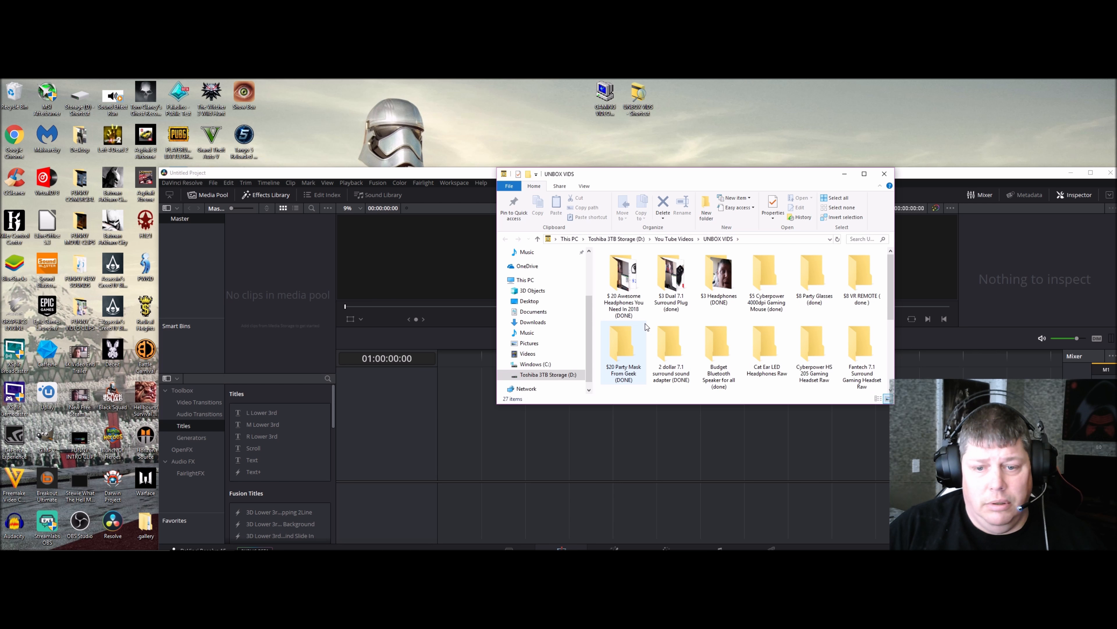
{"action": "double_click", "coordinate": [632, 284]}
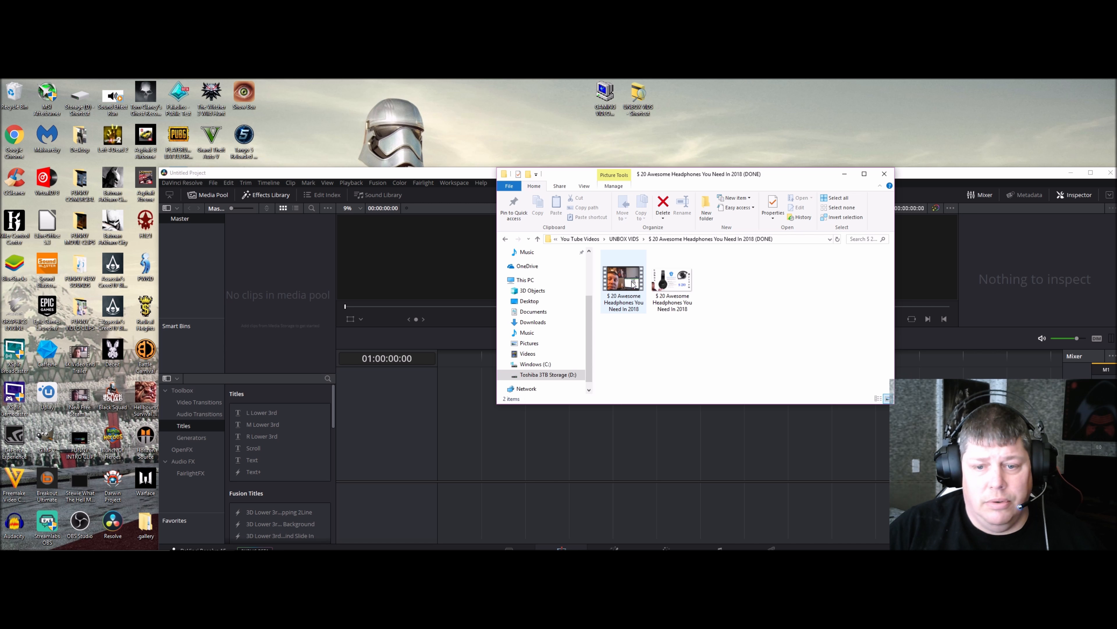
{"action": "left_click_drag", "start_coordinate": [632, 284], "coordinate": [288, 293]}
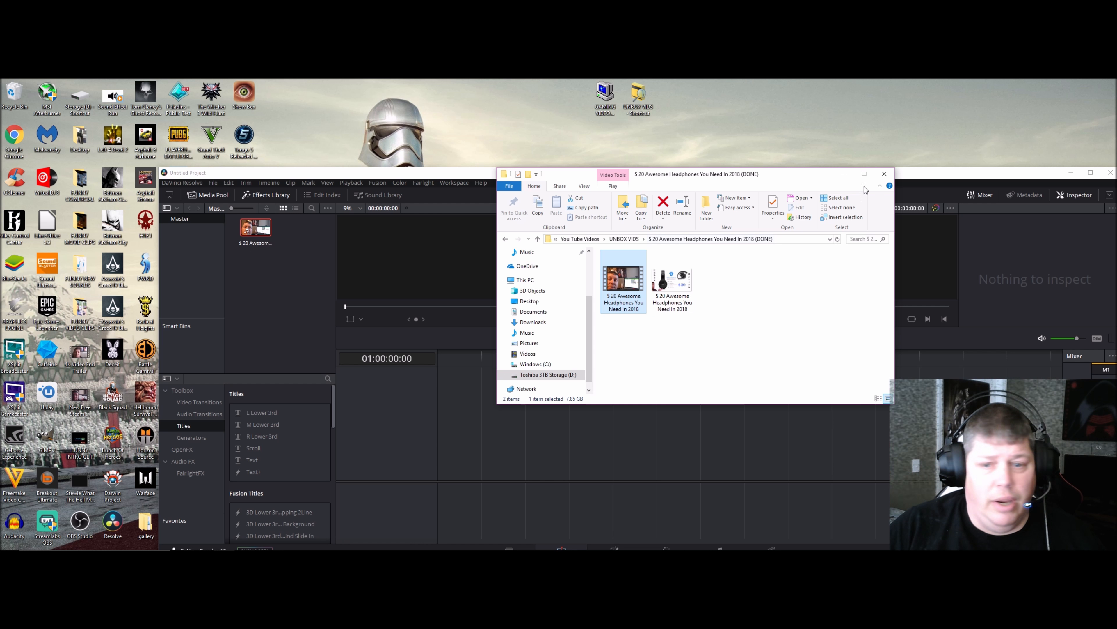
{"action": "left_click", "coordinate": [884, 173]}
{"action": "left_click", "coordinate": [1089, 173]}
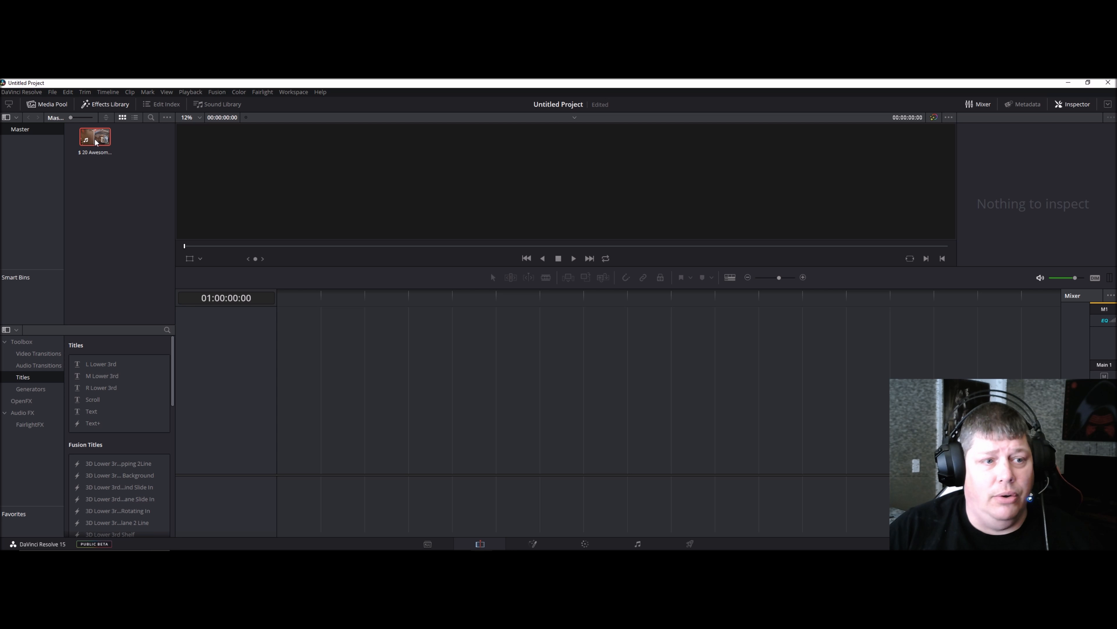
Step: Place the imported headphones clip at the start of a new timeline and increase the height of the Video 1 and Audio 1 tracks
{"action": "left_click_drag", "start_coordinate": [96, 140], "coordinate": [280, 401]}
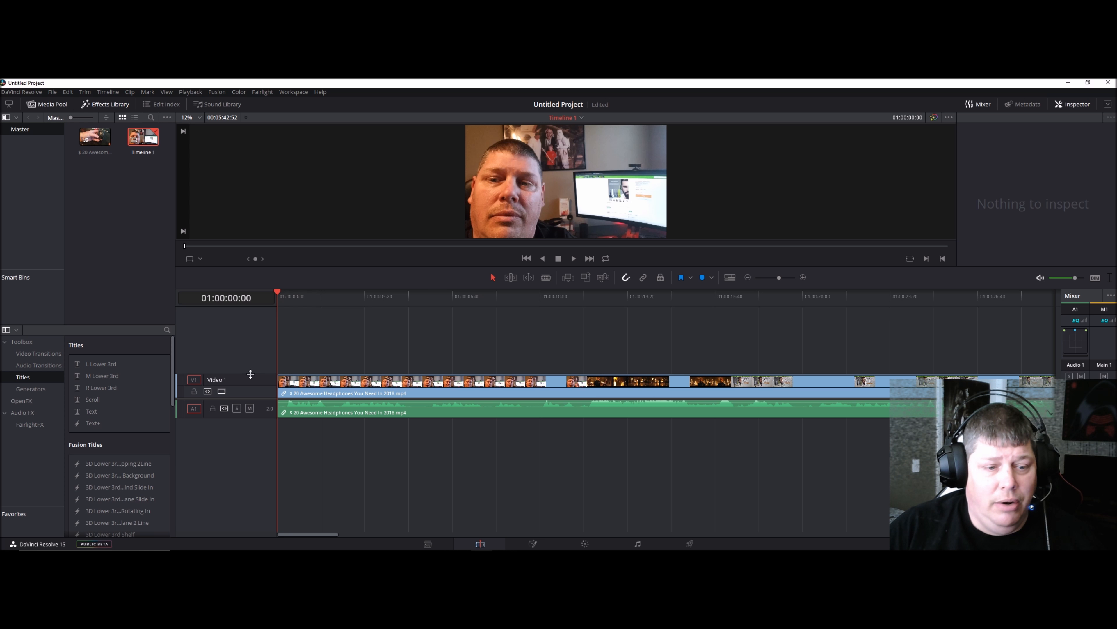
{"action": "left_click_drag", "start_coordinate": [250, 374], "coordinate": [252, 366]}
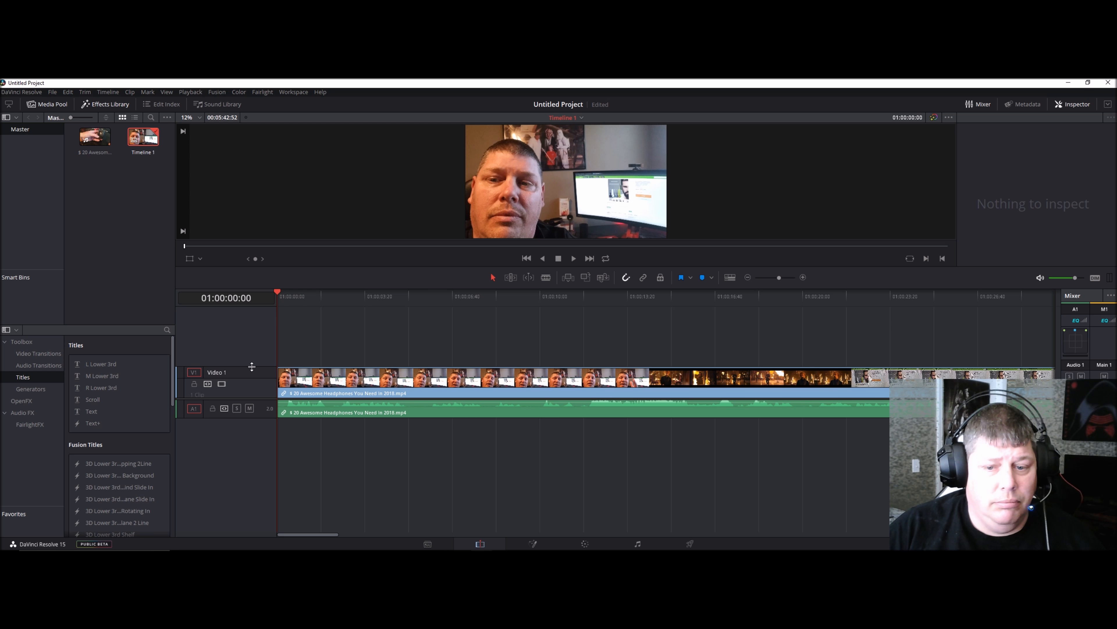
{"action": "left_click_drag", "start_coordinate": [251, 418], "coordinate": [251, 436]}
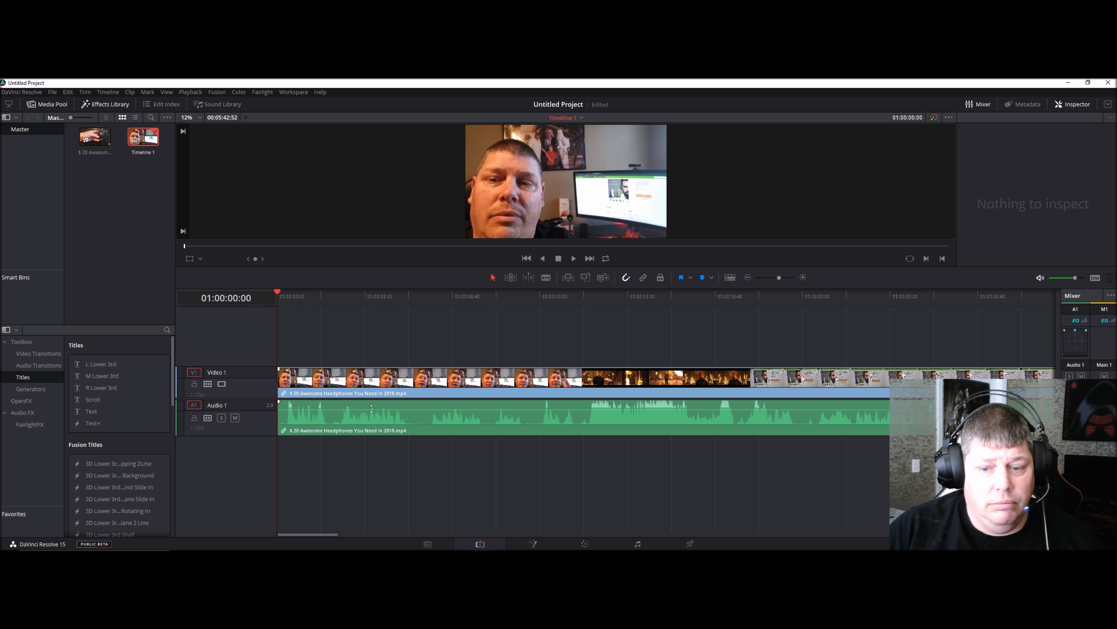
{"action": "left_click", "coordinate": [560, 418]}
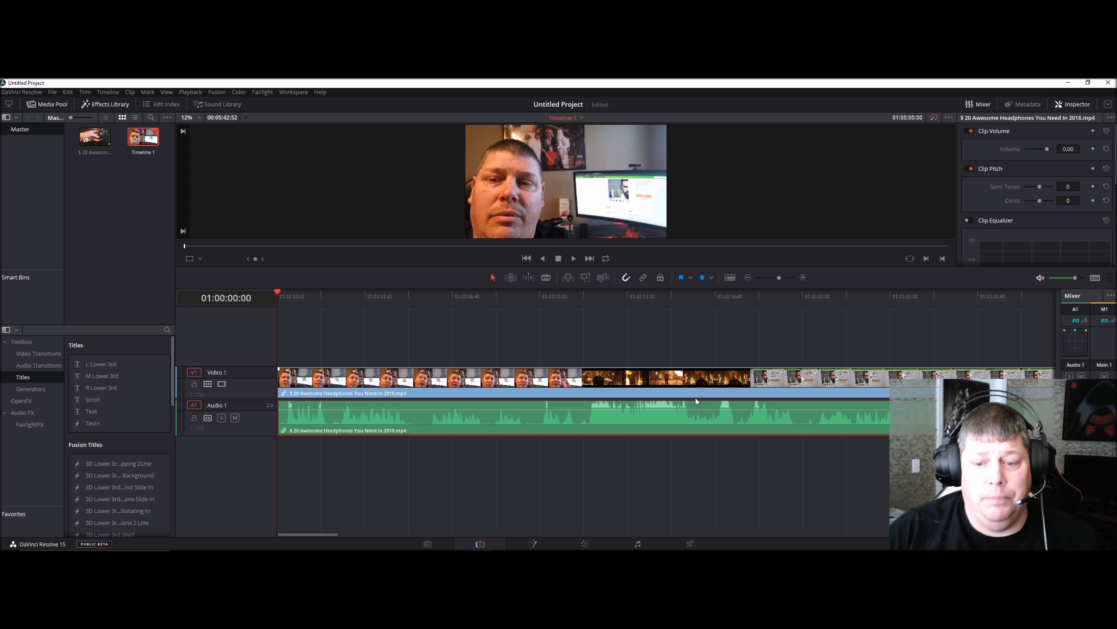
Step: Switch to the Fusion page and look through the Backgrounds and Generators templates in the effects library
{"action": "left_click", "coordinate": [533, 544]}
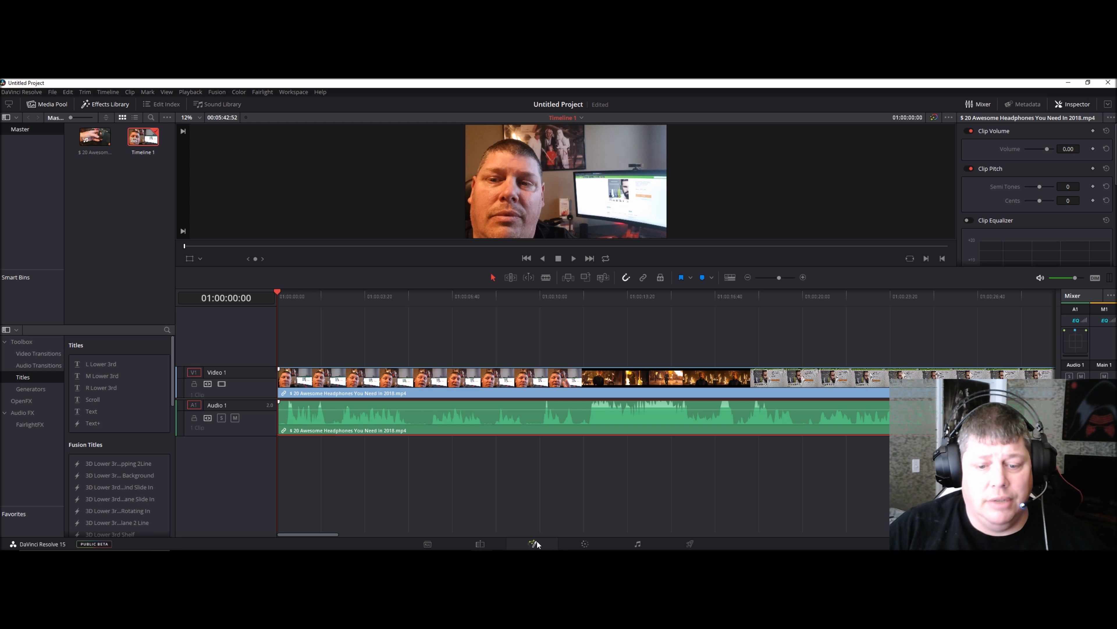
{"action": "mouse_move", "coordinate": [536, 549]}
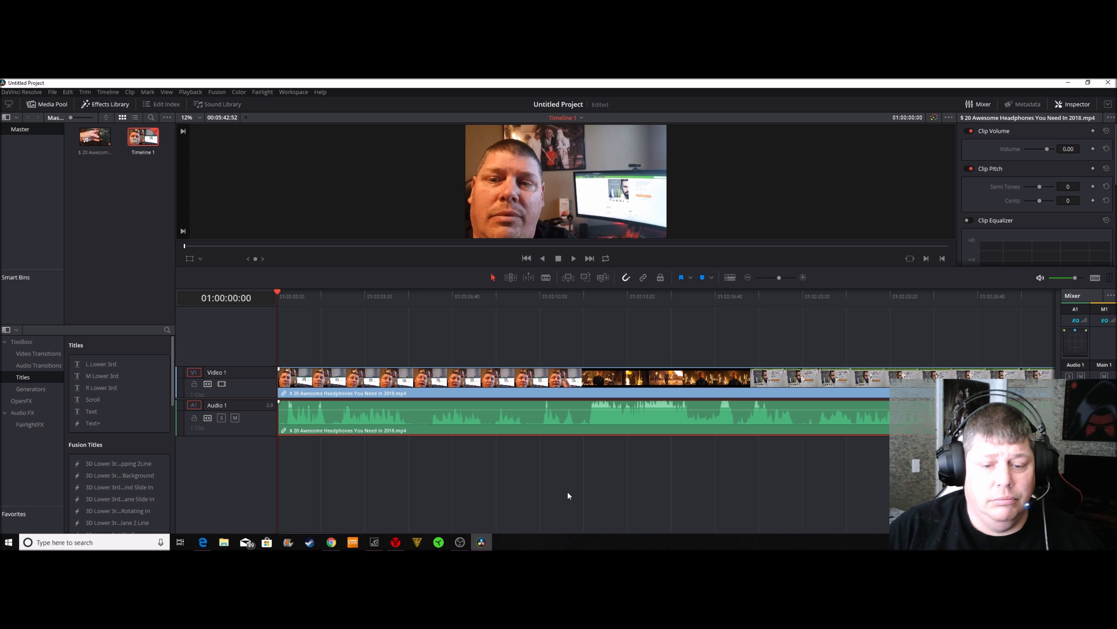
{"action": "left_click", "coordinate": [541, 537]}
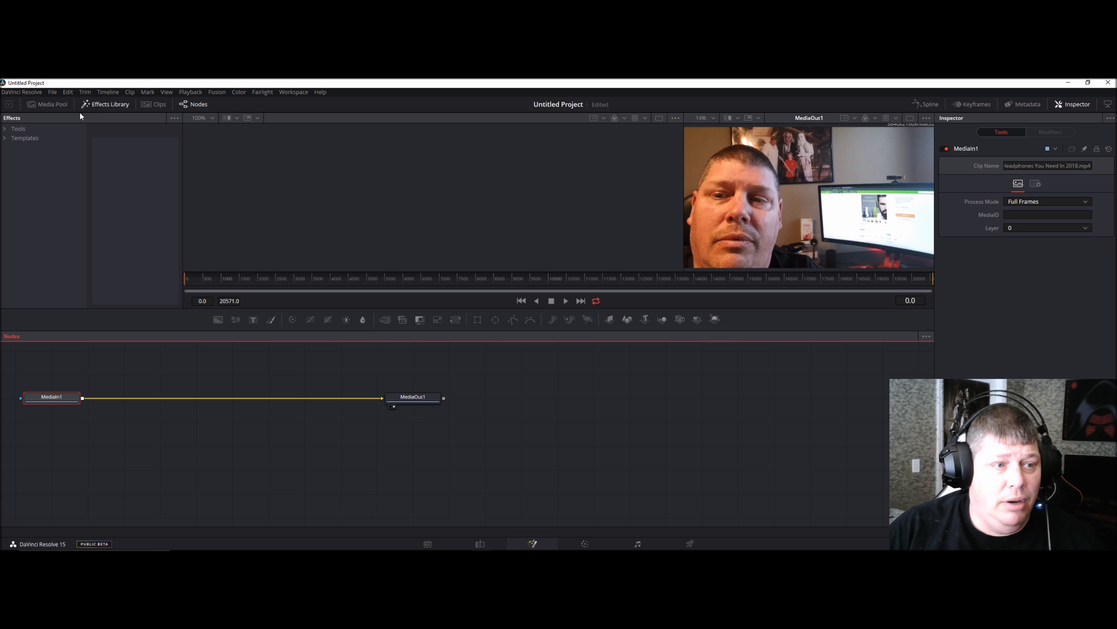
{"action": "left_click", "coordinate": [12, 130]}
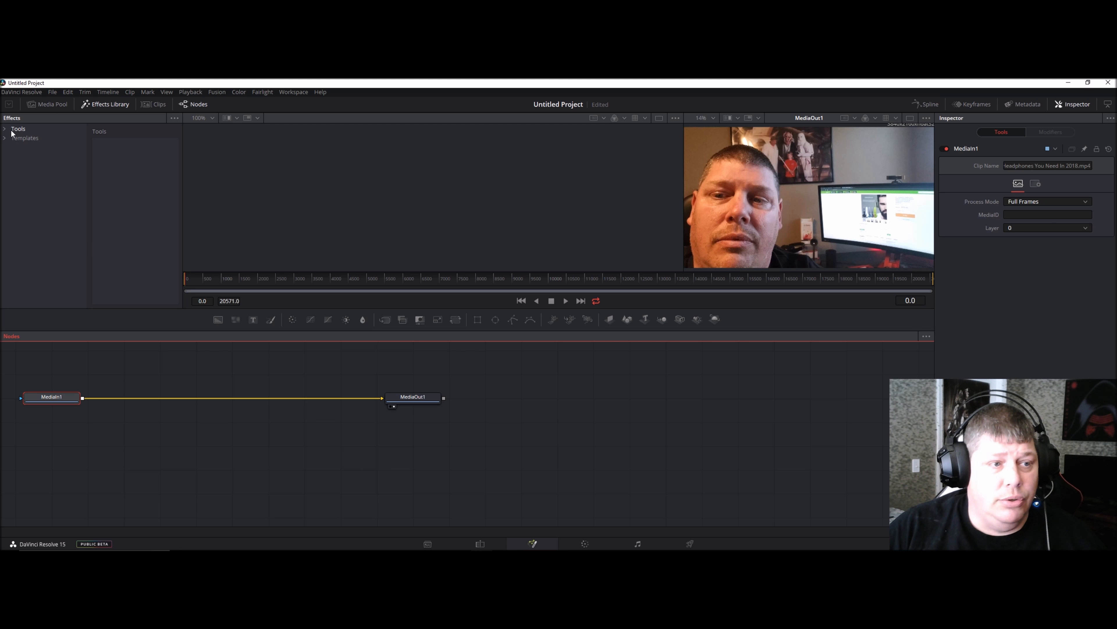
{"action": "left_click", "coordinate": [8, 139]}
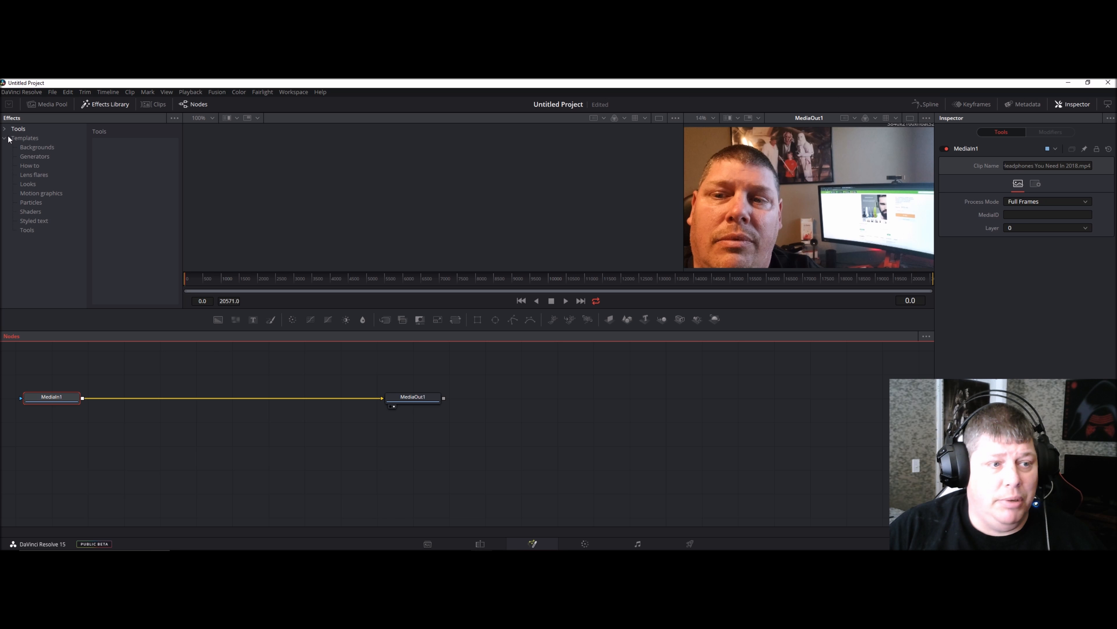
{"action": "left_click", "coordinate": [48, 147]}
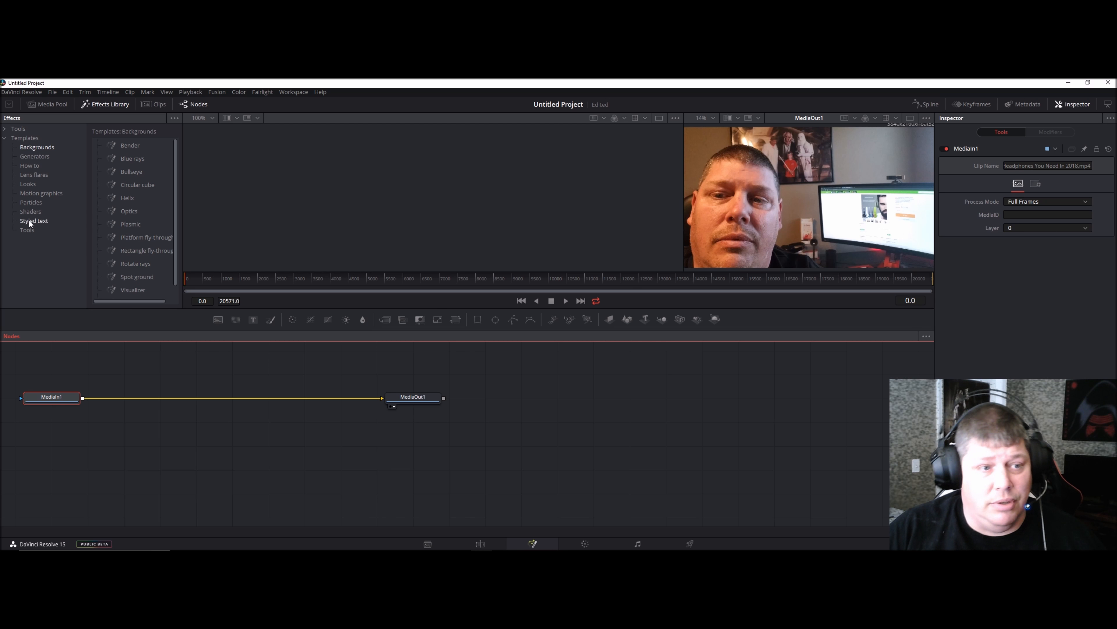
{"action": "left_click", "coordinate": [35, 157]}
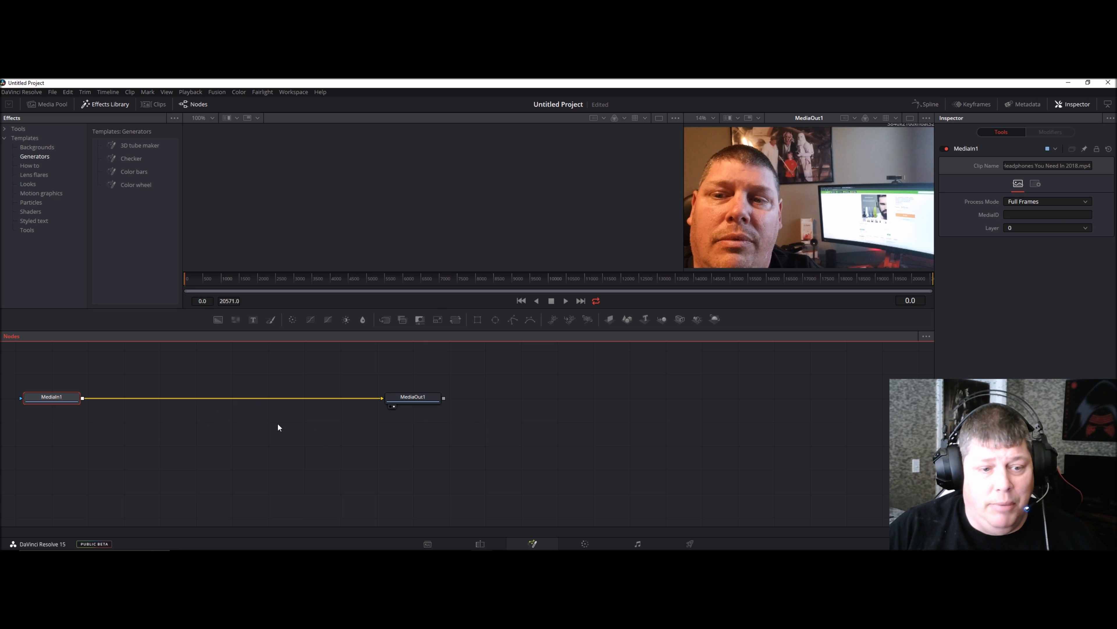
Step: Switch to the Color page and display the Qualifier controls for the clip
{"action": "left_click", "coordinate": [592, 548]}
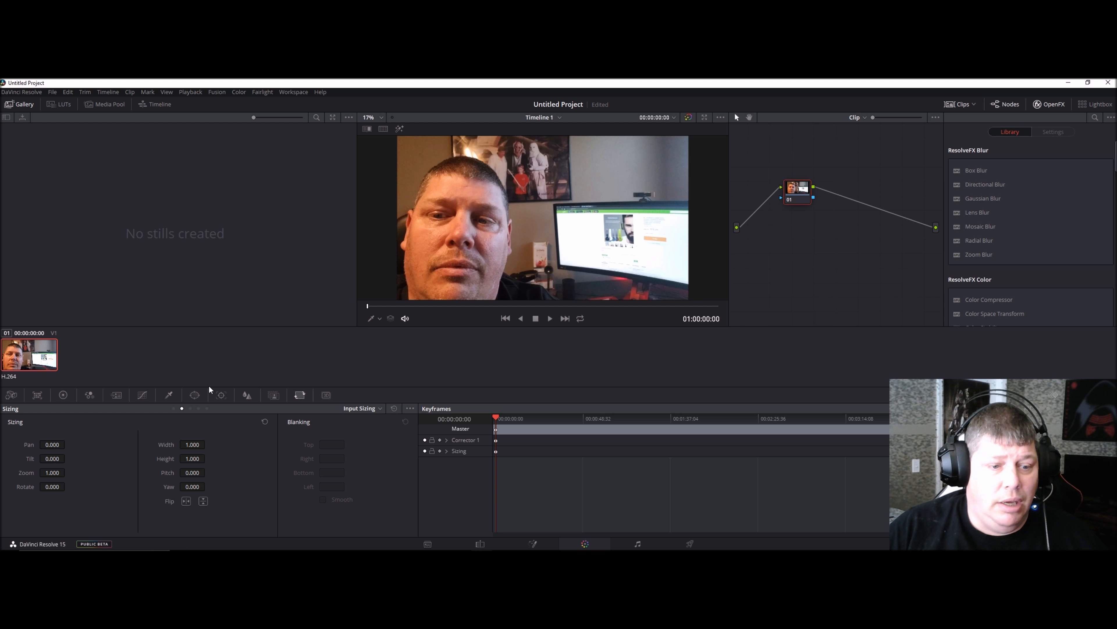
{"action": "left_click", "coordinate": [170, 395]}
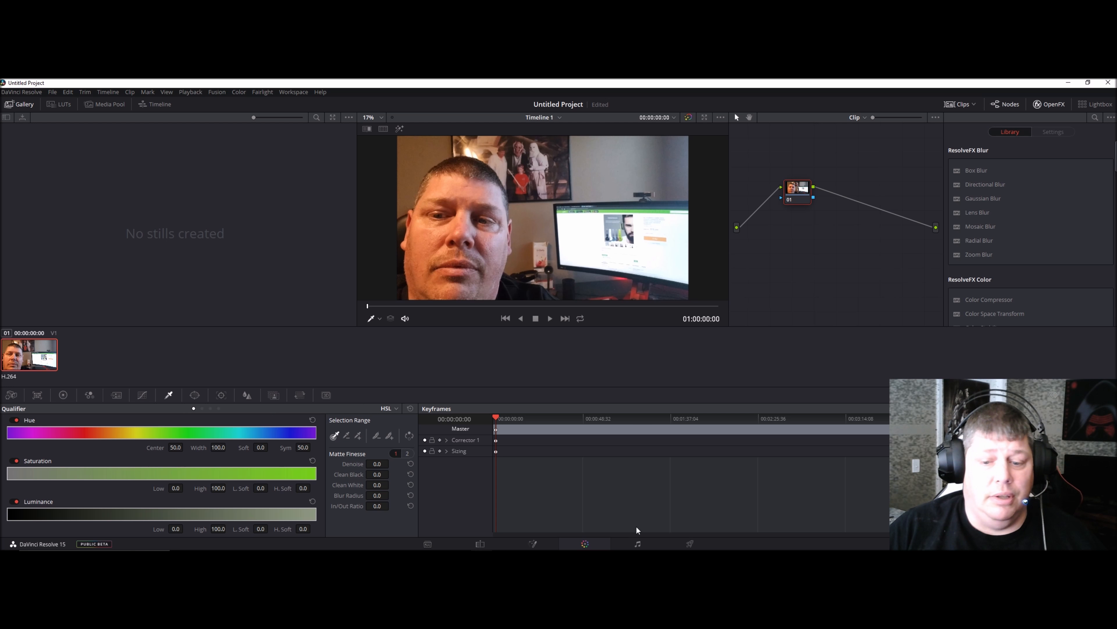
Step: Switch to the Fairlight page, enlarge the audio track vertically to show its waveforms, and select the clip
{"action": "left_click", "coordinate": [639, 544]}
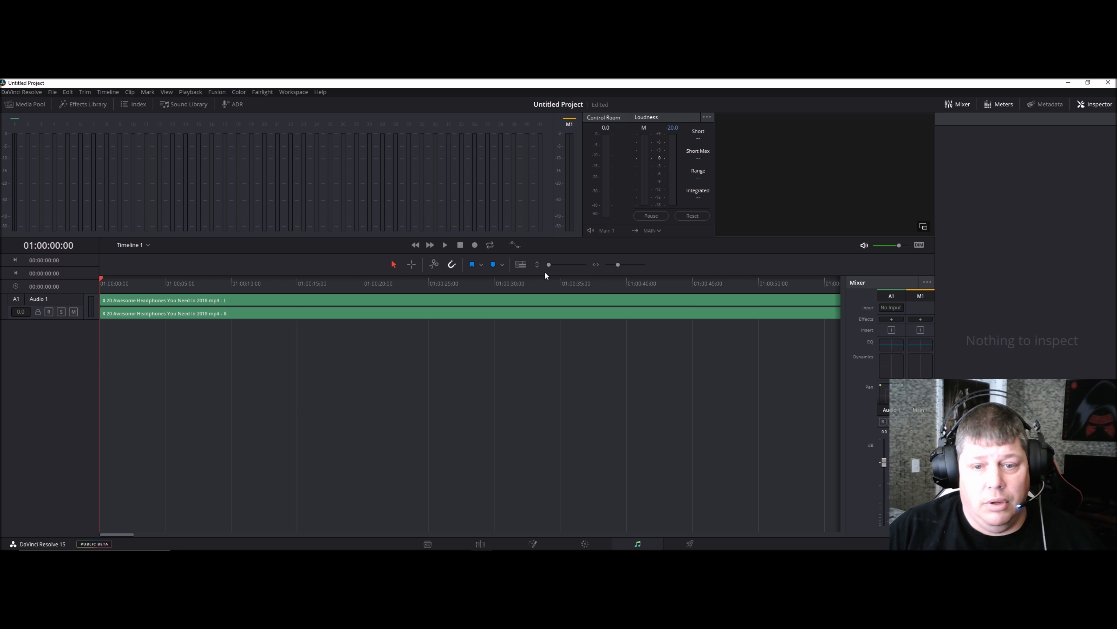
{"action": "left_click", "coordinate": [568, 264]}
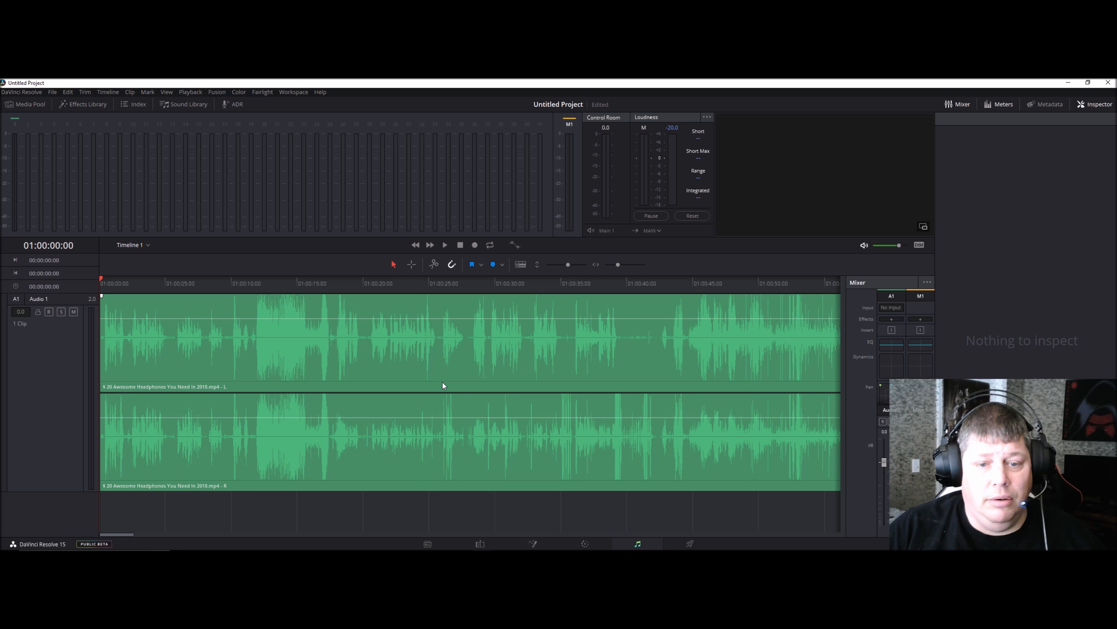
{"action": "left_click", "coordinate": [478, 358]}
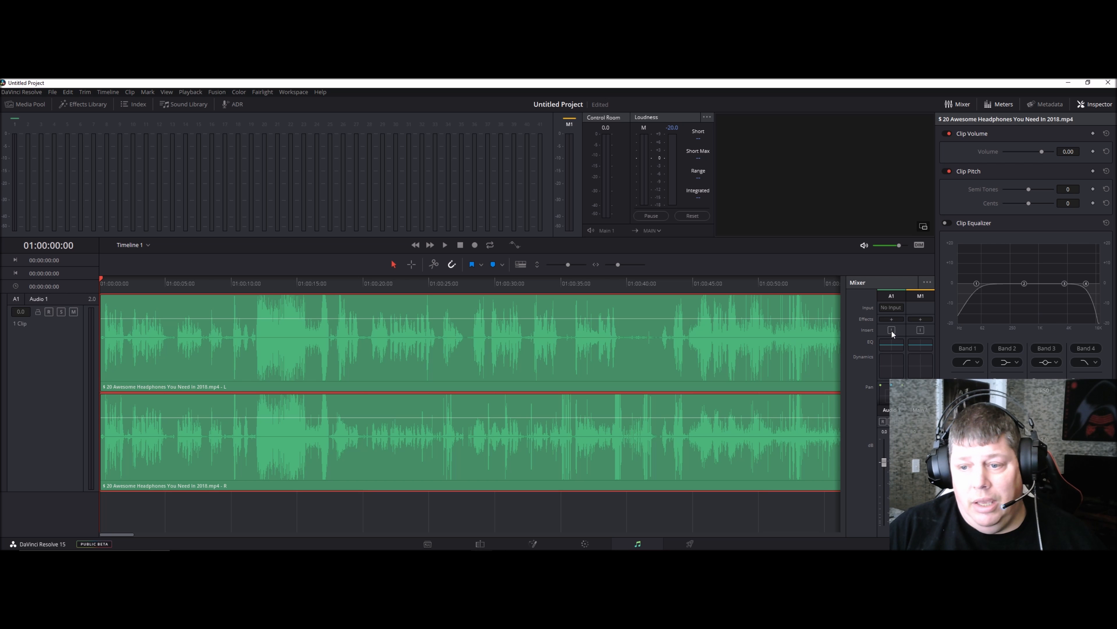
Step: Add the FairlightFX Stereo Width effect to Audio 1 with the Enhance Separation preset and close its settings window
{"action": "left_click", "coordinate": [893, 316]}
{"action": "mouse_move", "coordinate": [940, 331]}
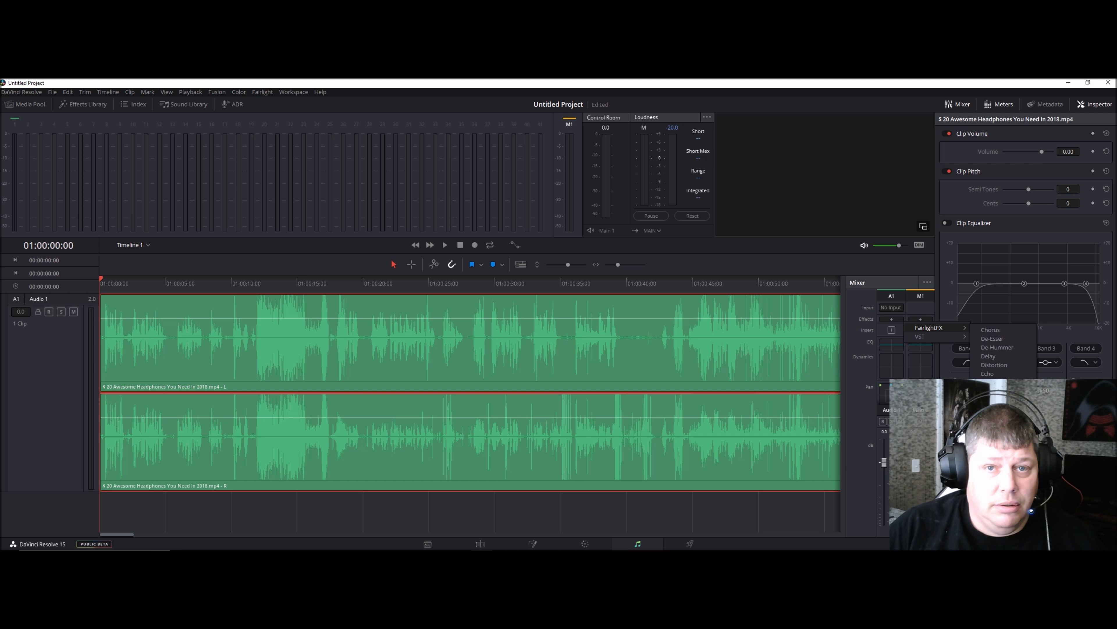
{"action": "left_click", "coordinate": [993, 426]}
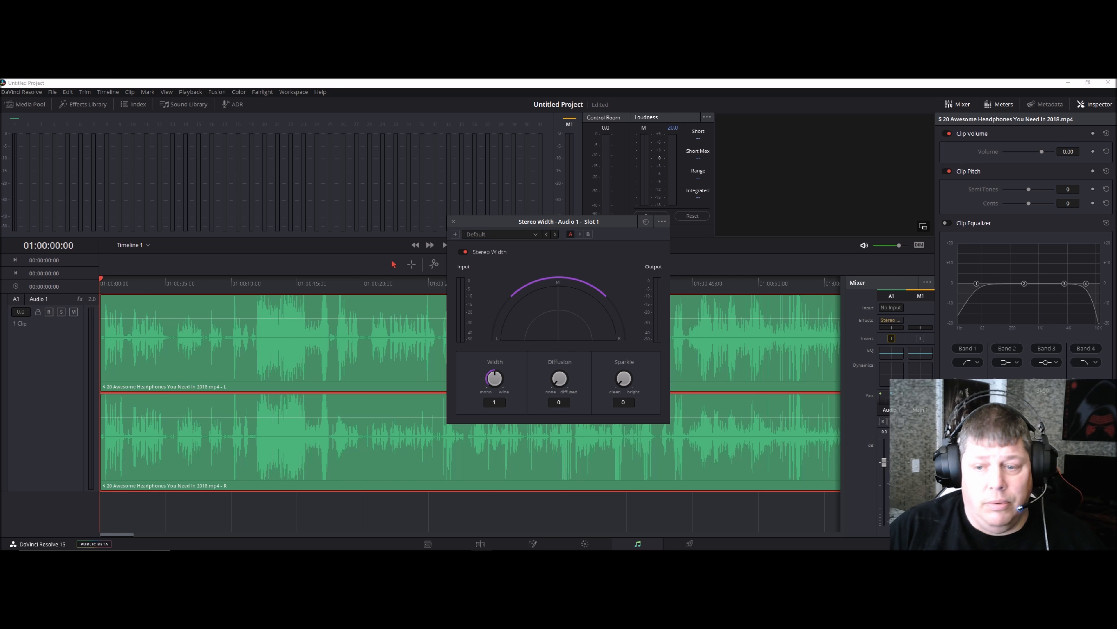
{"action": "left_click", "coordinate": [536, 235]}
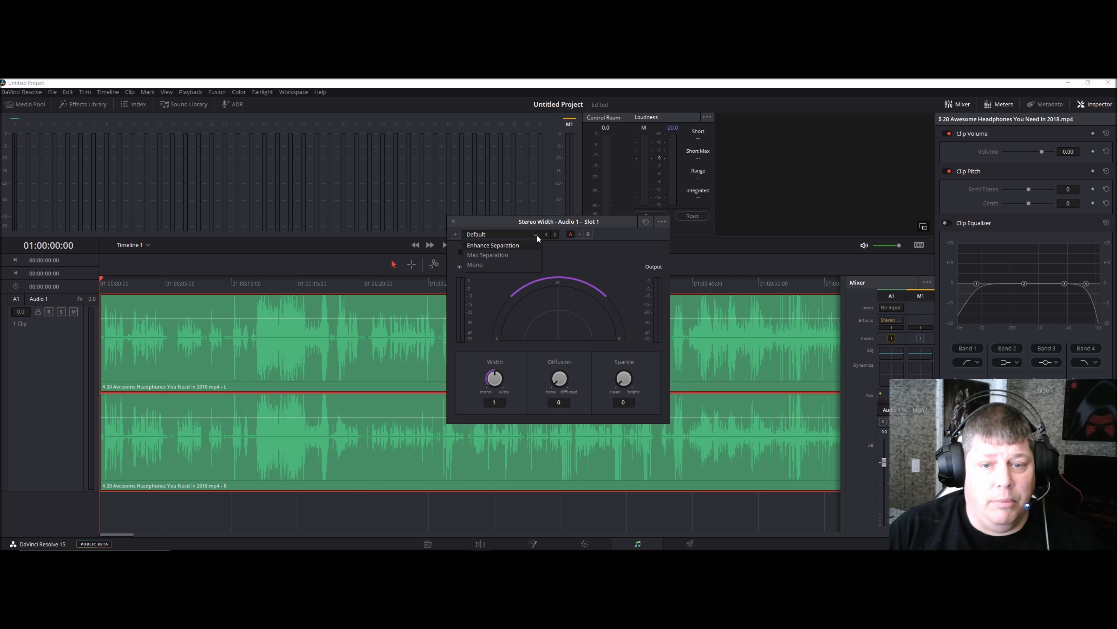
{"action": "left_click", "coordinate": [500, 246]}
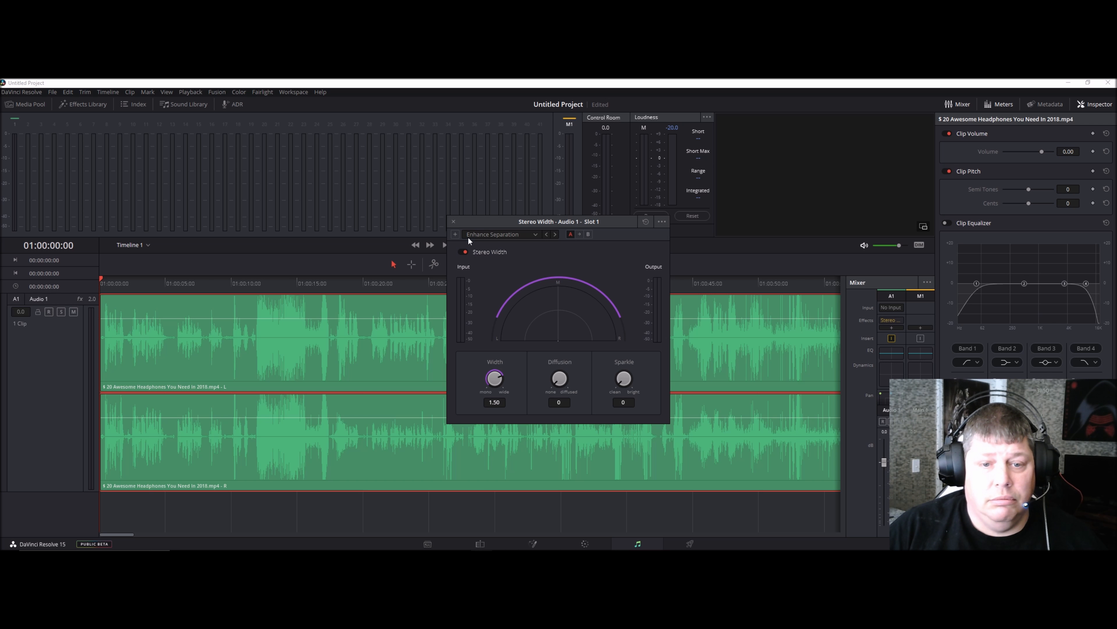
{"action": "left_click", "coordinate": [454, 222]}
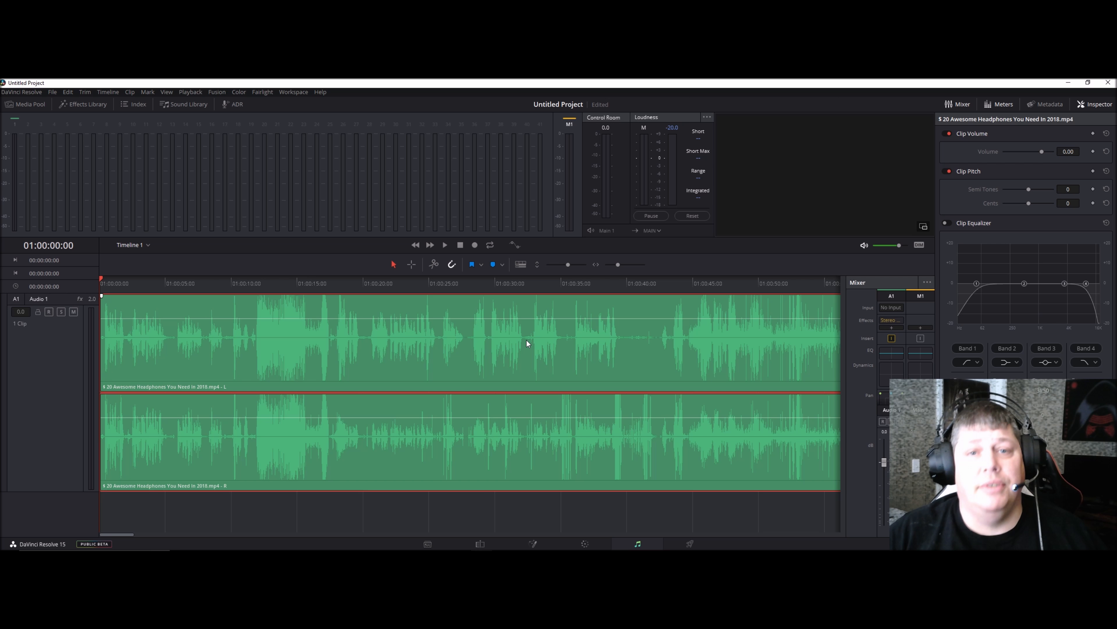
Step: View the Equalizer settings of Audio 1 and close them
{"action": "double_click", "coordinate": [894, 353]}
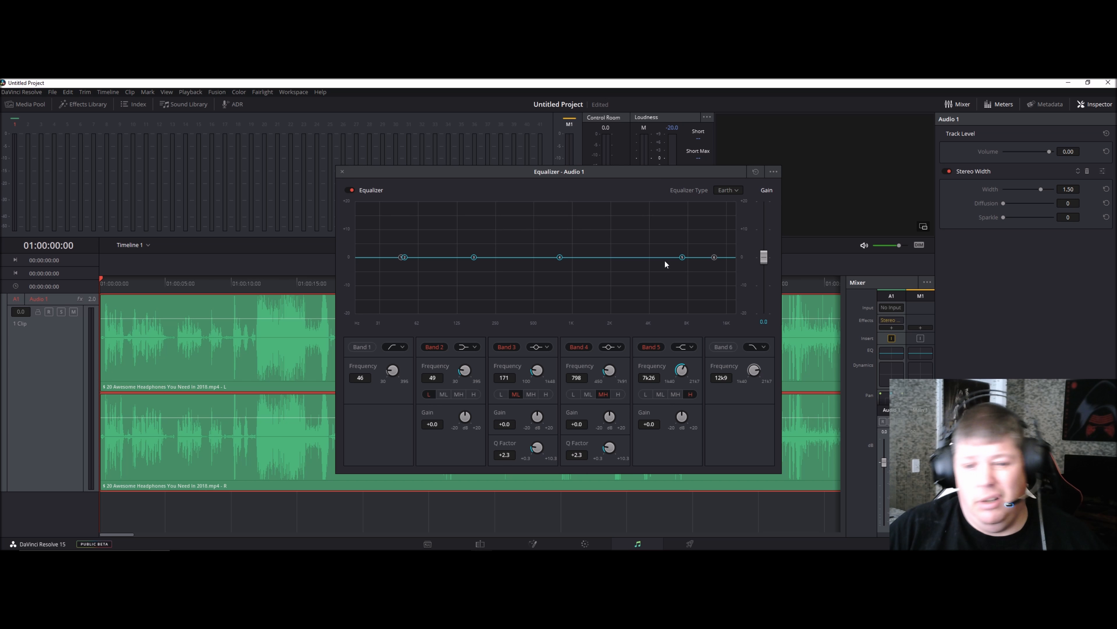
{"action": "left_click", "coordinate": [350, 190]}
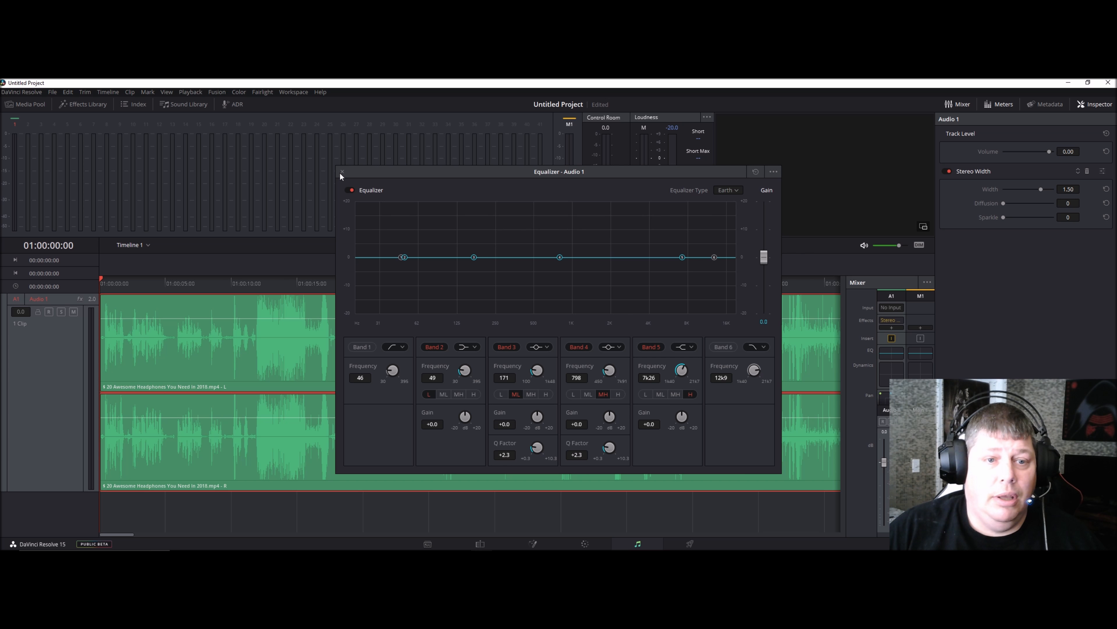
{"action": "left_click", "coordinate": [342, 171]}
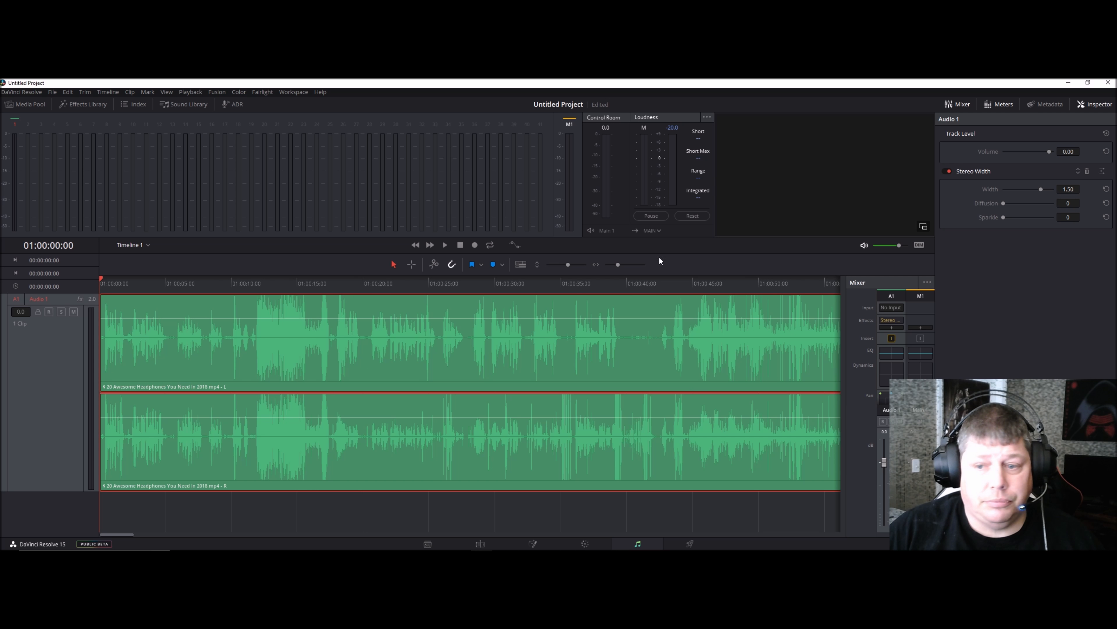
Step: View the Dynamics settings of Audio 1 with its expander, compressor and limiter, and close them
{"action": "double_click", "coordinate": [892, 367]}
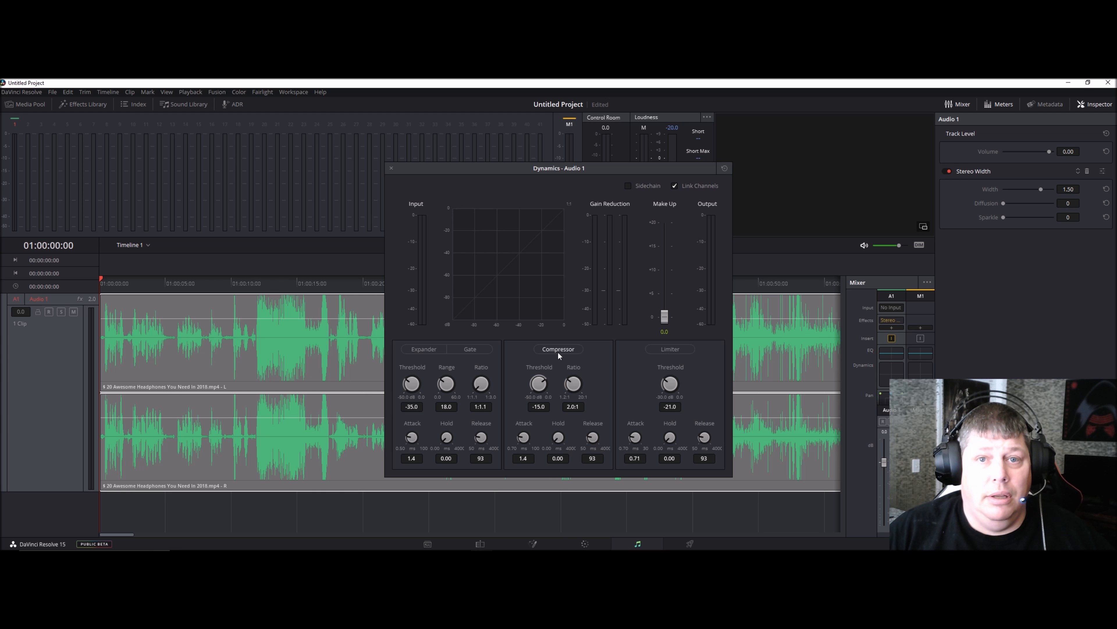
{"action": "left_click", "coordinate": [392, 168]}
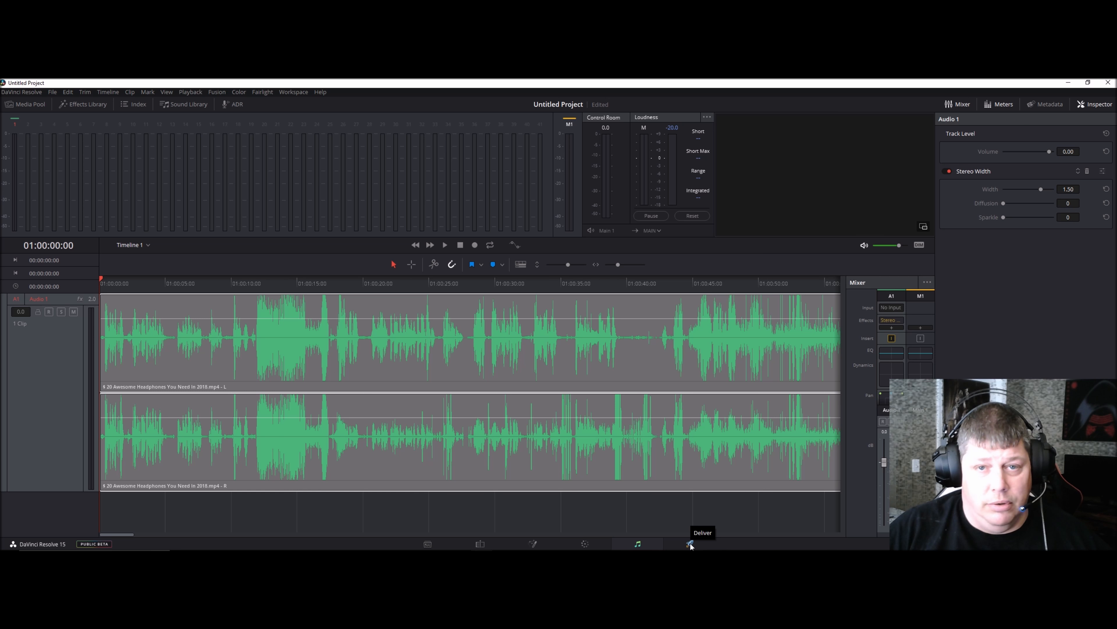
Step: Switch to the Deliver page and set the render format to MP4
{"action": "left_click", "coordinate": [690, 545]}
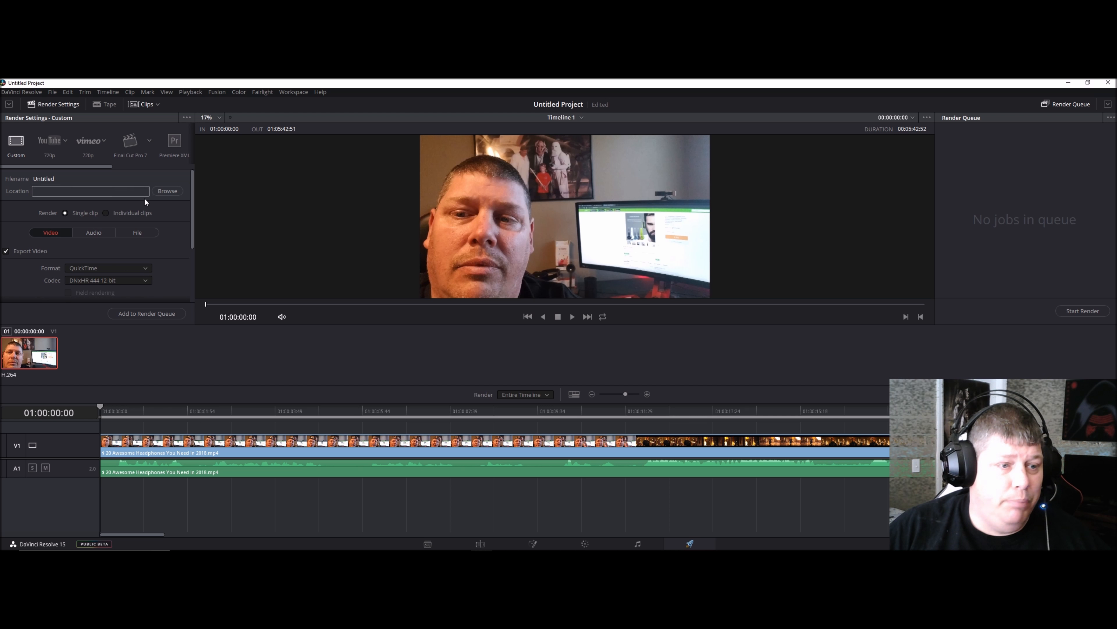
{"action": "left_click", "coordinate": [108, 269]}
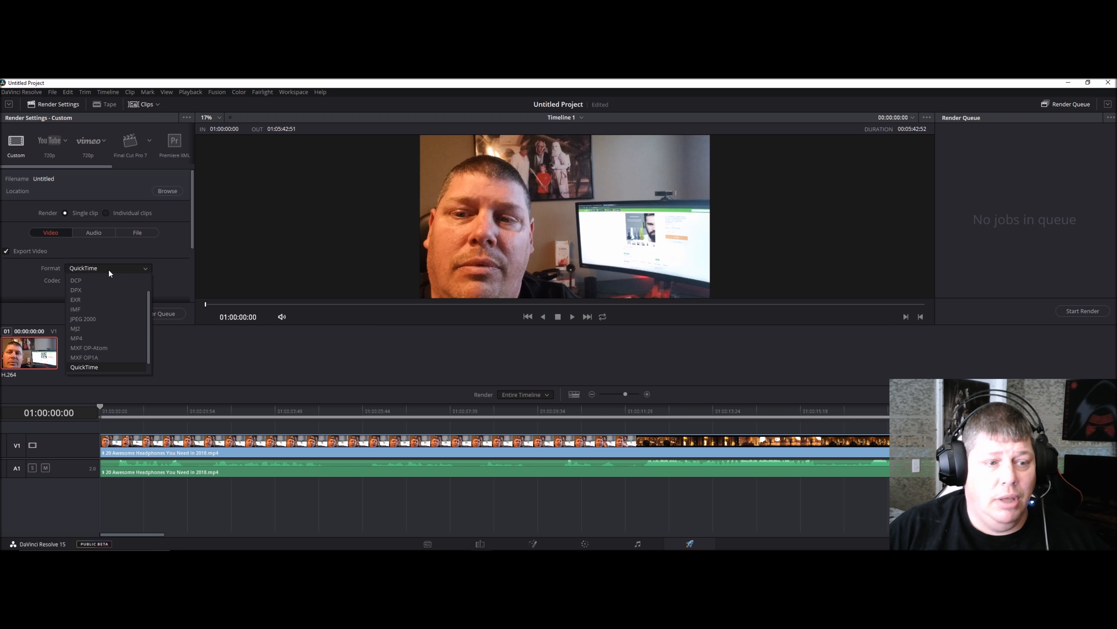
{"action": "left_click", "coordinate": [79, 339]}
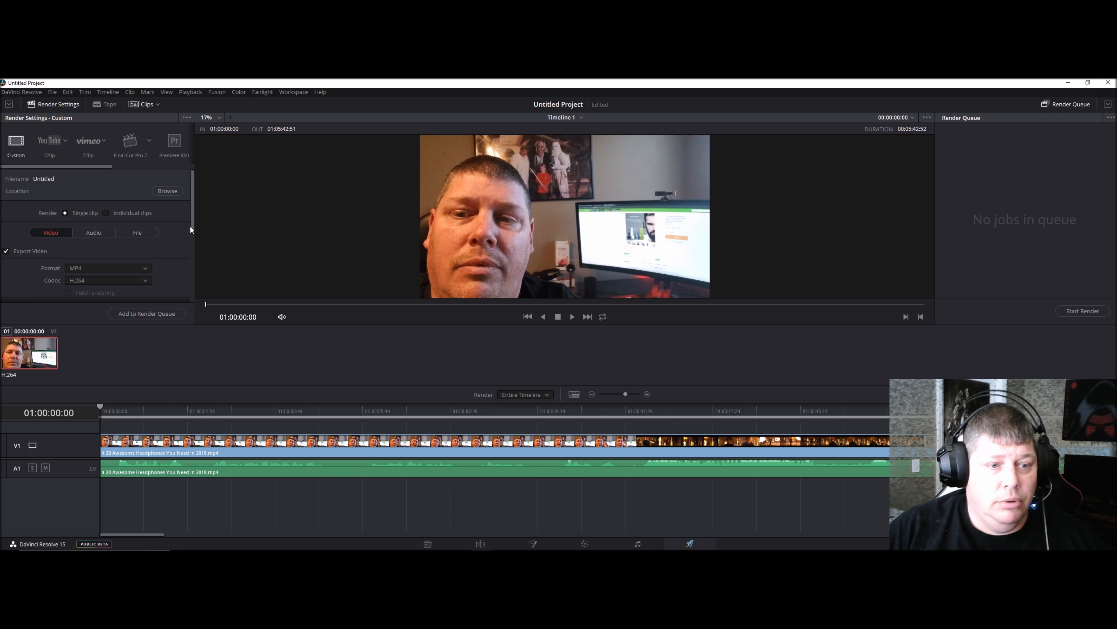
Step: Review the remaining video render settings and add the timeline to the render queue with the Desktop folder as file destination
{"action": "left_click_drag", "start_coordinate": [191, 227], "coordinate": [186, 268]}
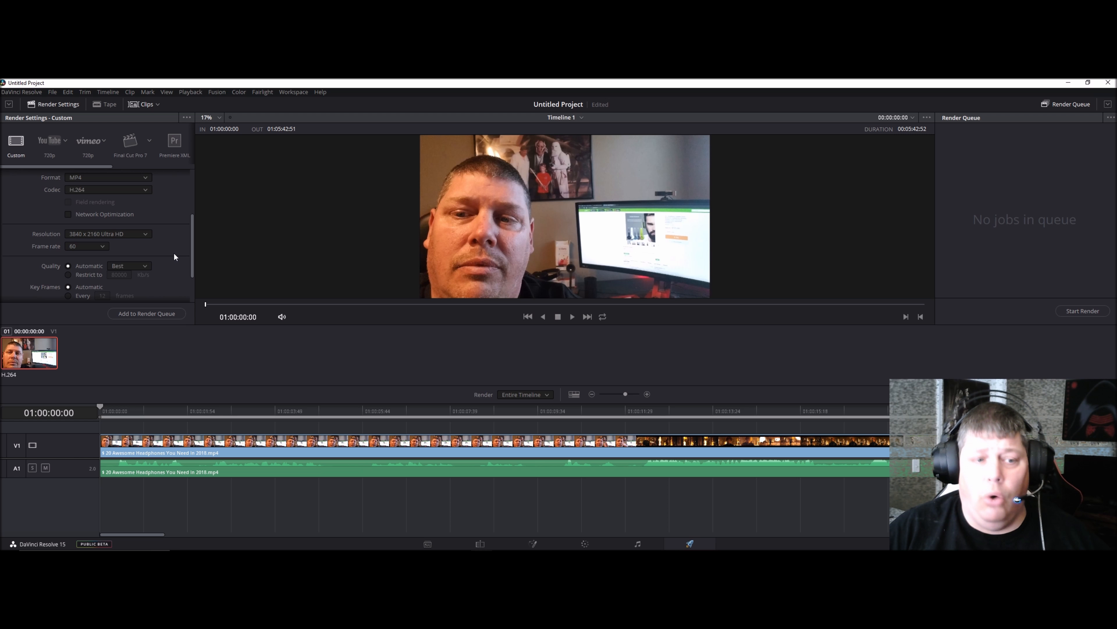
{"action": "left_click_drag", "start_coordinate": [192, 267], "coordinate": [184, 292]}
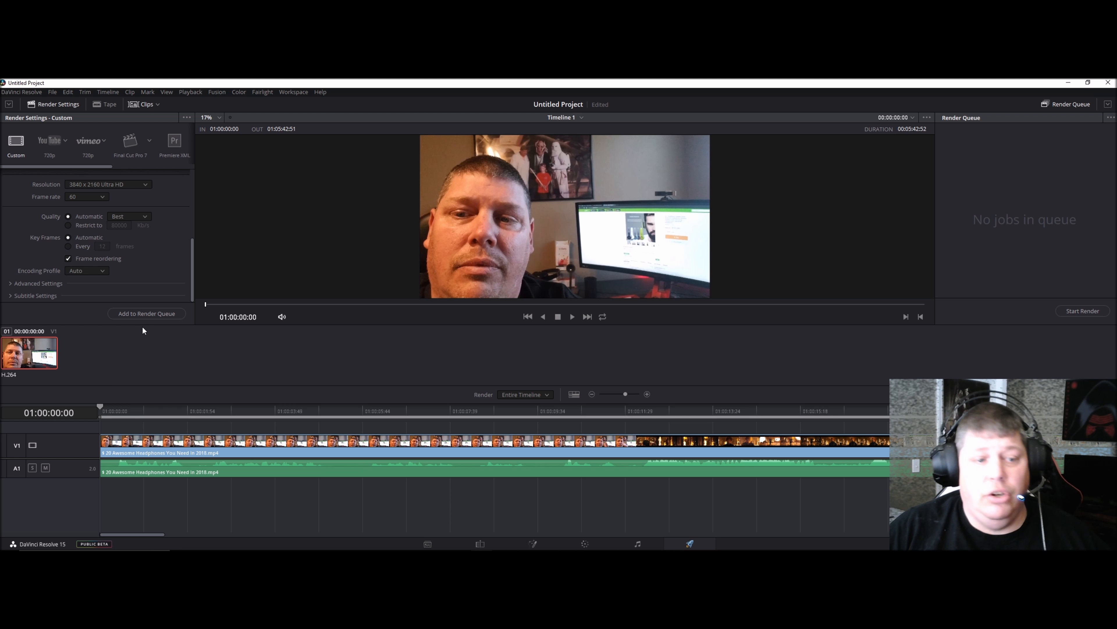
{"action": "left_click", "coordinate": [156, 315]}
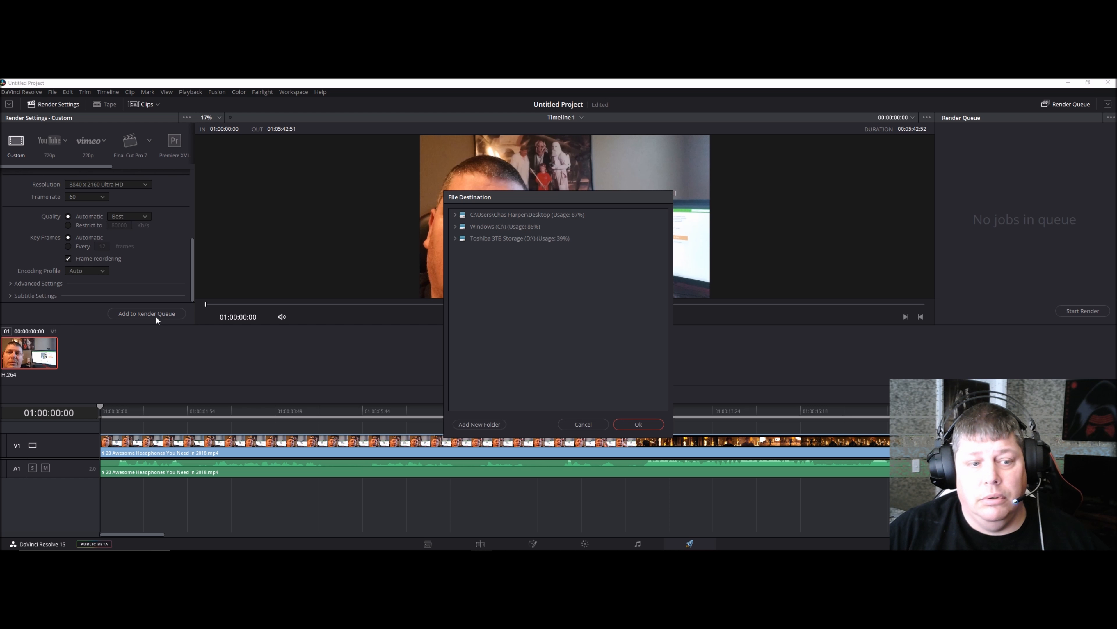
{"action": "left_click", "coordinate": [506, 213]}
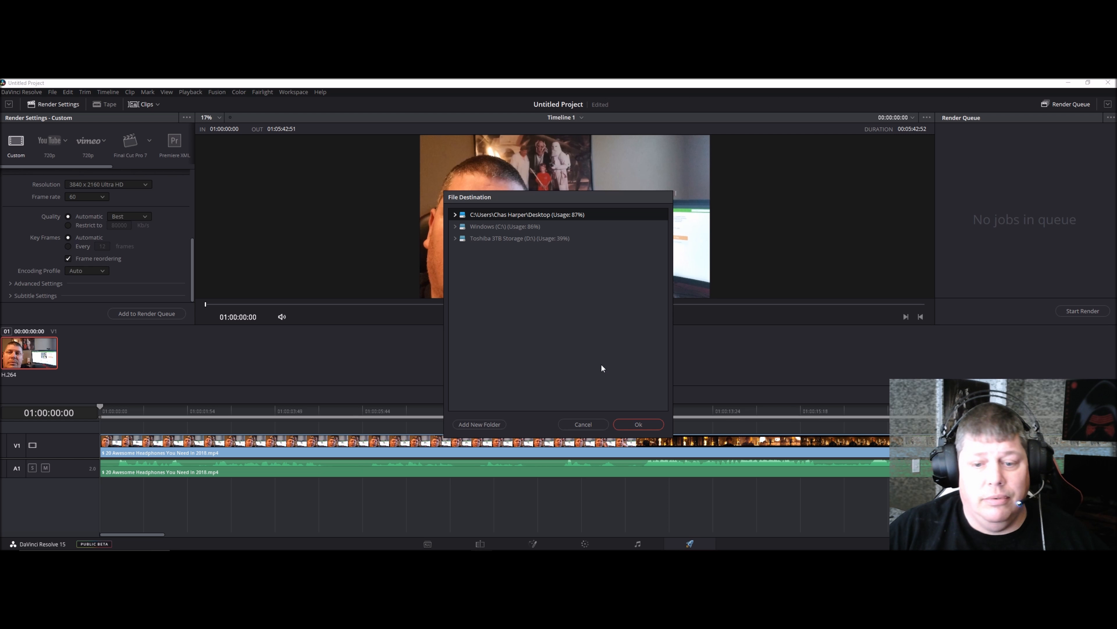
{"action": "left_click", "coordinate": [638, 424]}
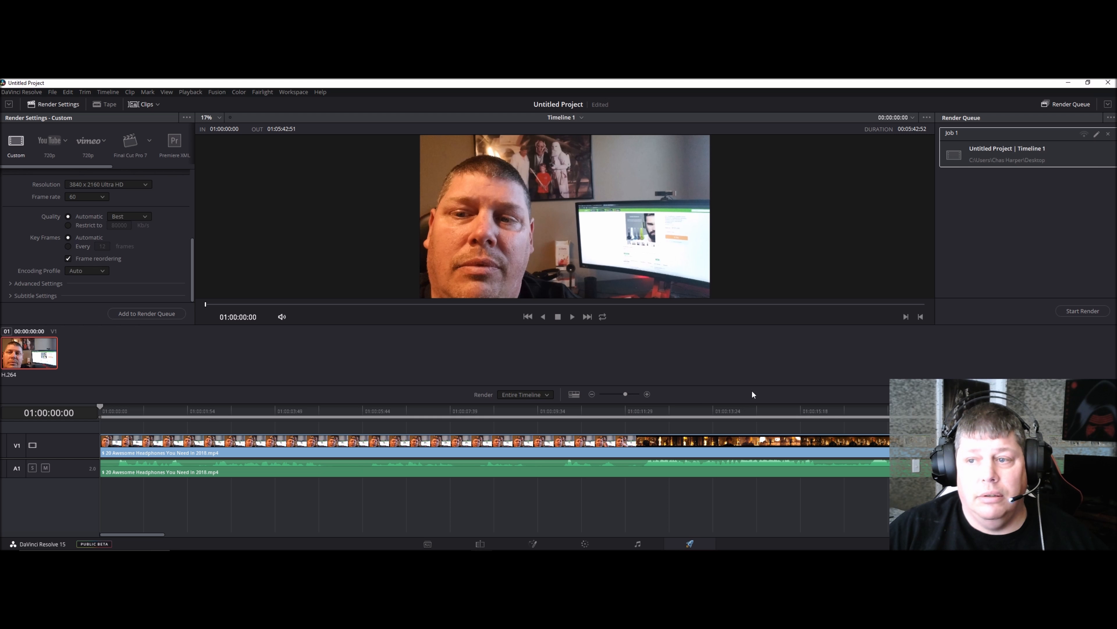